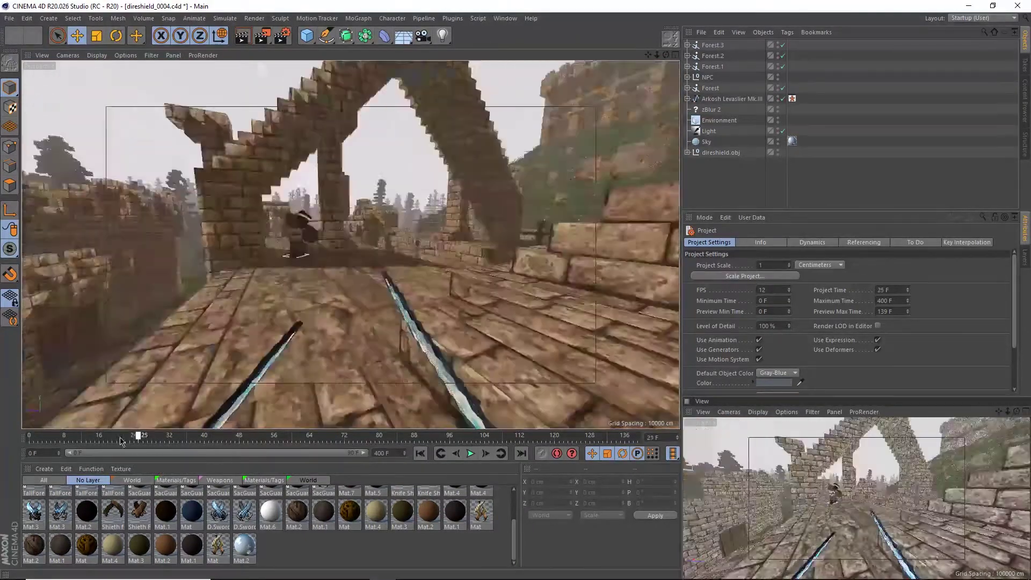
Scrub the dire shield animation along the timeline to frame 50
left_click(123, 438)
left_click_drag(123, 438, 248, 438)
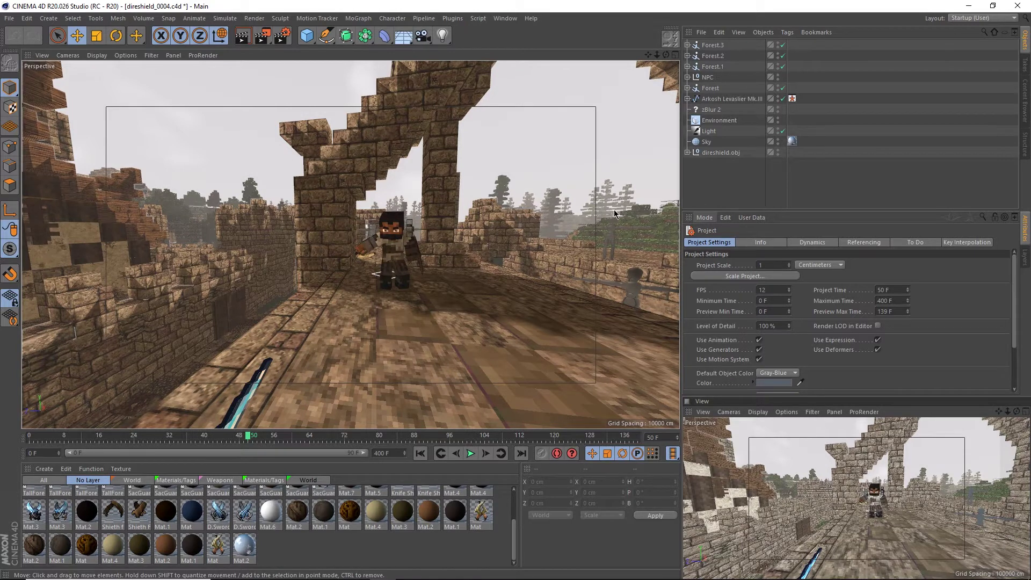
left_click(98, 56)
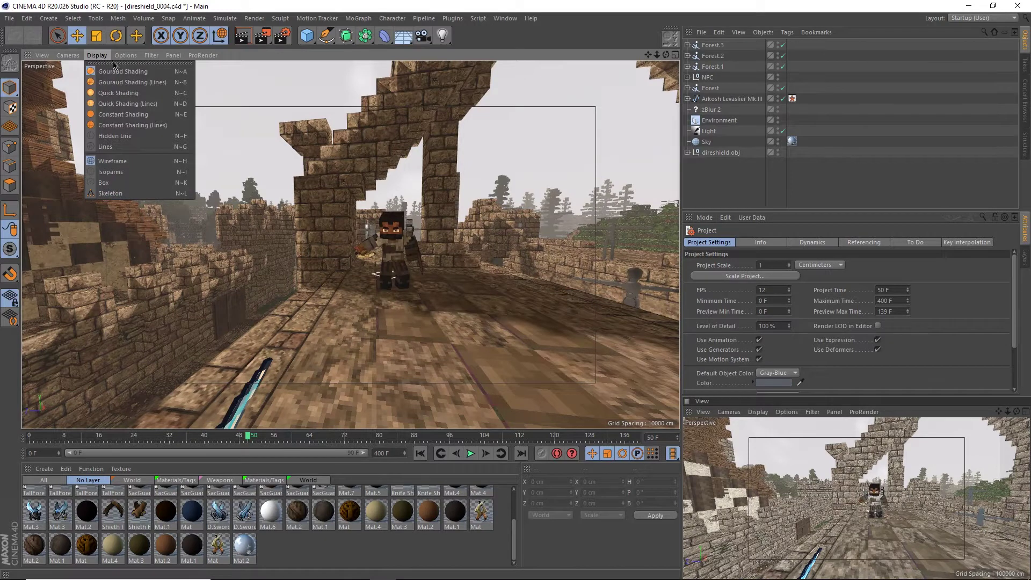
Switch the viewport to Constant Shading and view through the Default Camera
left_click(144, 115)
left_click(68, 55)
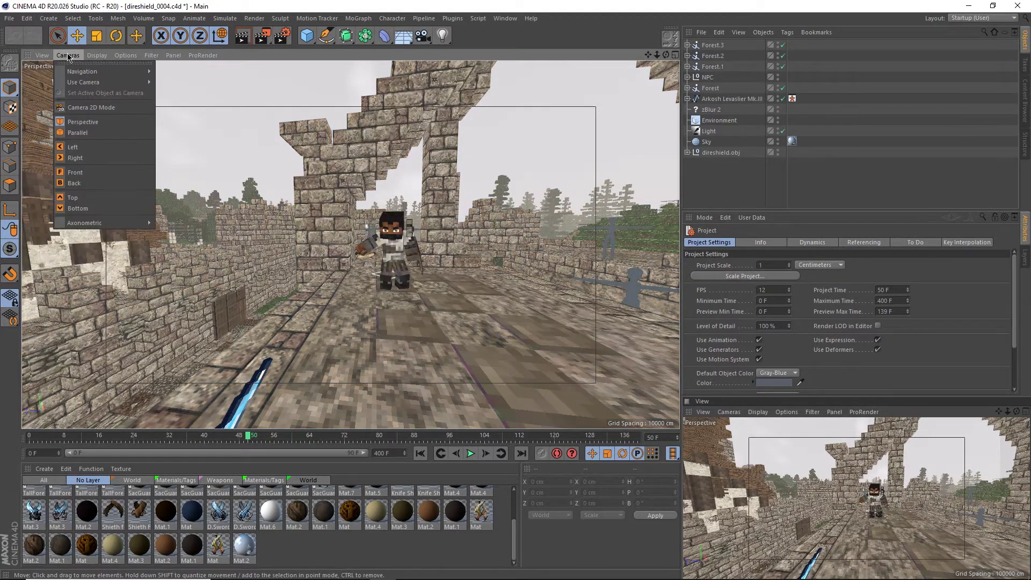
mouse_move(108, 84)
left_click(176, 86)
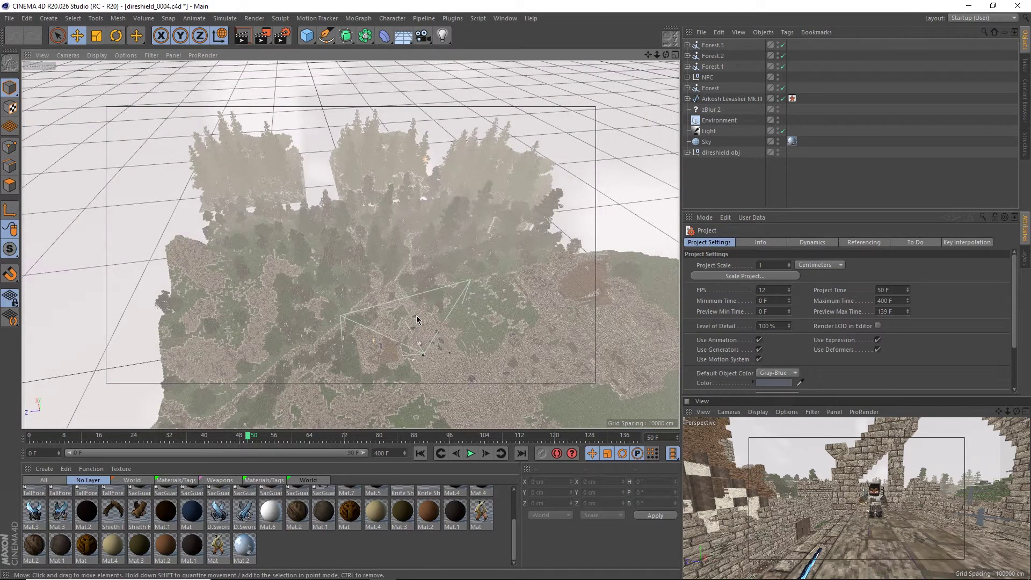
Orbit to a near top-down terrain view and unload the Forest.1 XRef
left_click_drag(417, 315, 450, 265, "alt")
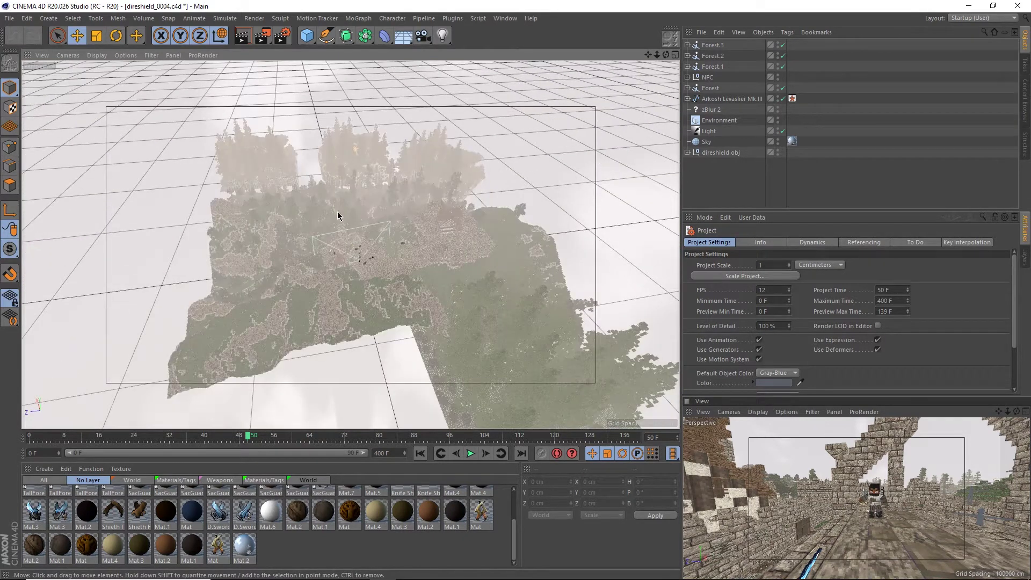
left_click_drag(366, 261, 332, 106, "alt")
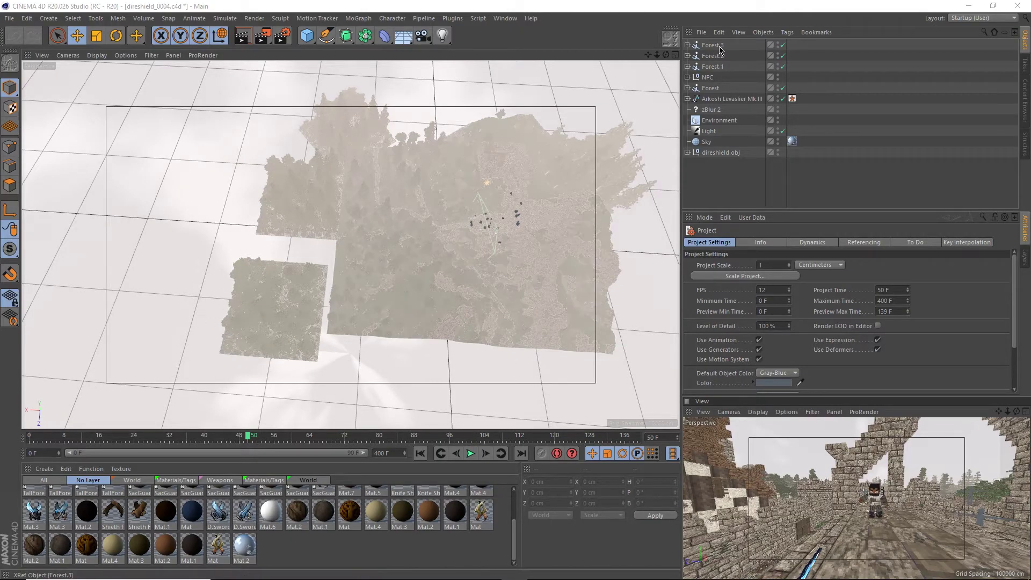
left_click(713, 66)
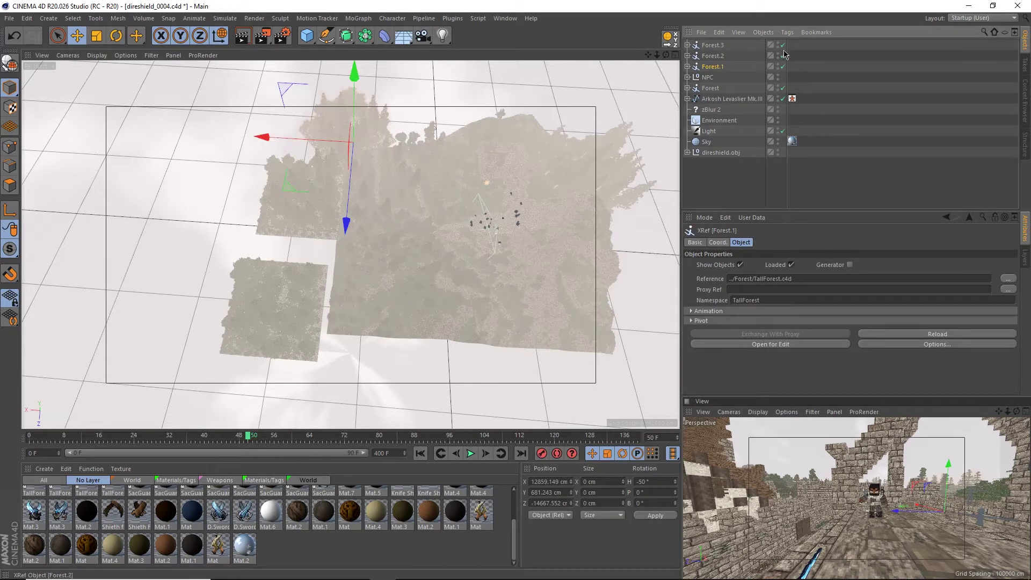
left_click(784, 67)
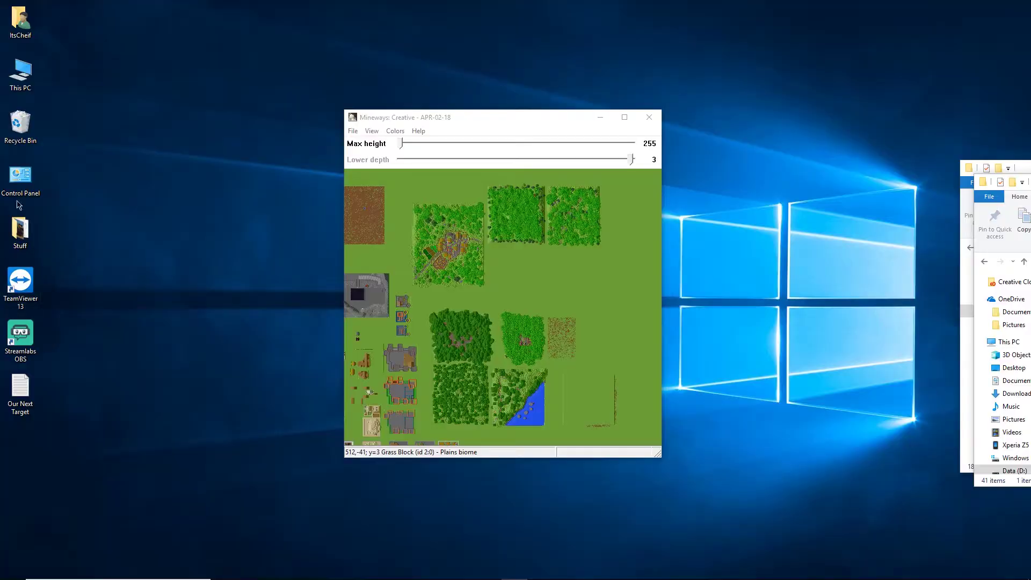
Zoom and pan the Mineways map to centre on the forest block
left_click_drag(474, 113, 508, 99)
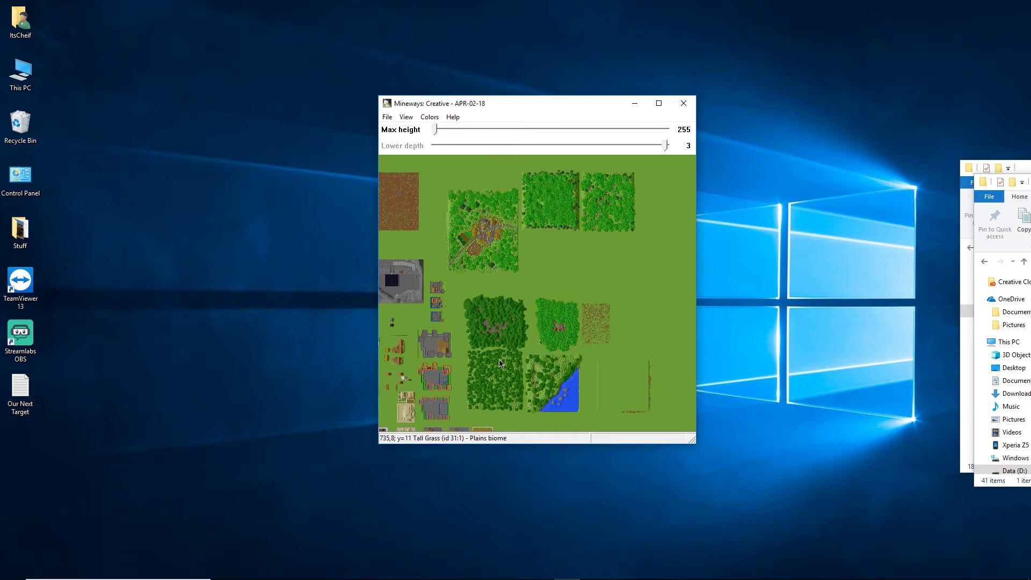
scroll(606, 215, "up", 2)
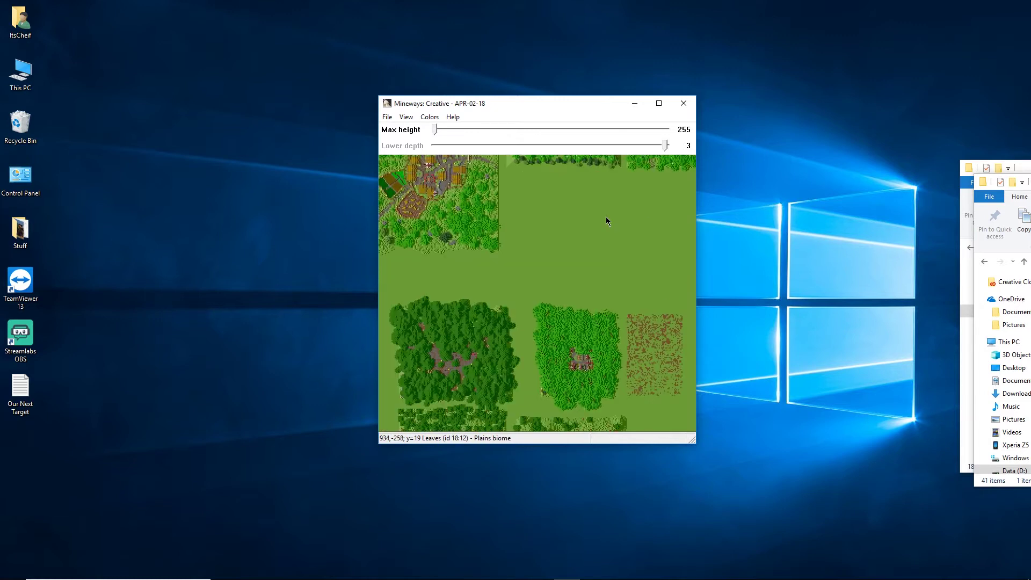
scroll(555, 376, "up", 1)
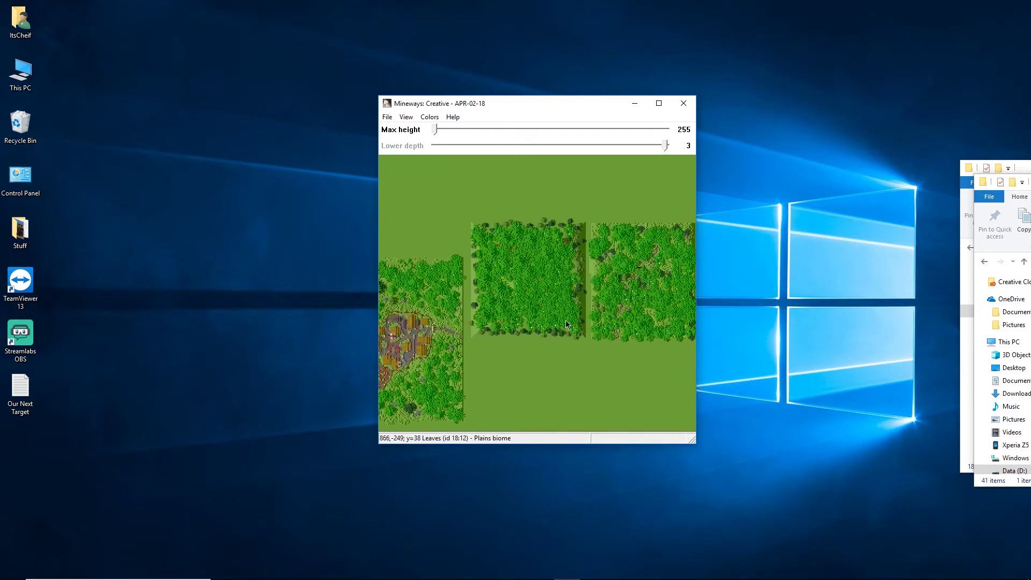
scroll(563, 305, "up", 2)
left_click_drag(503, 285, 491, 299)
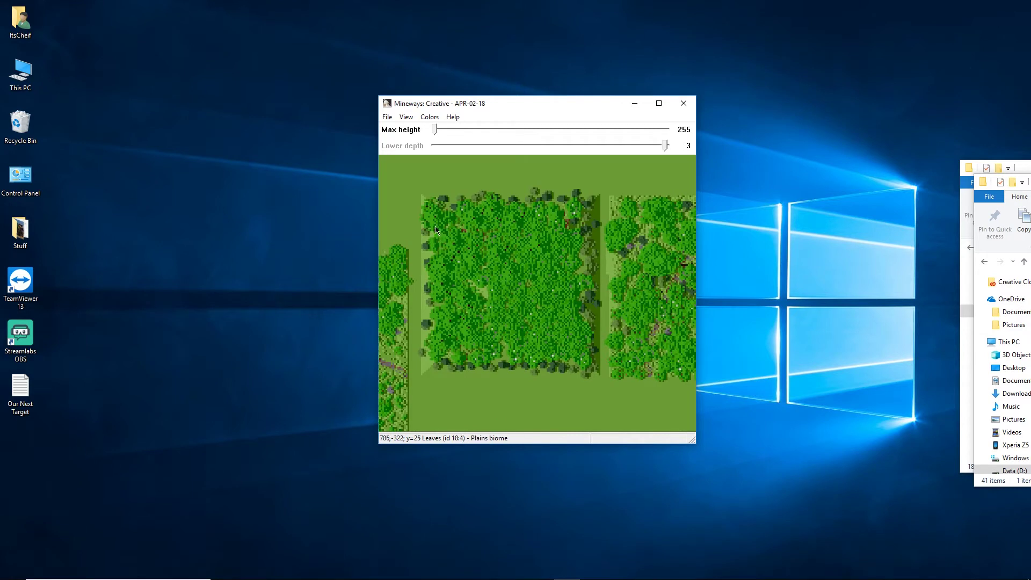
Box-select the forest block and export it as Forest1 OBJ/MTL in the Forest folder
right_click_drag(420, 194, 600, 376)
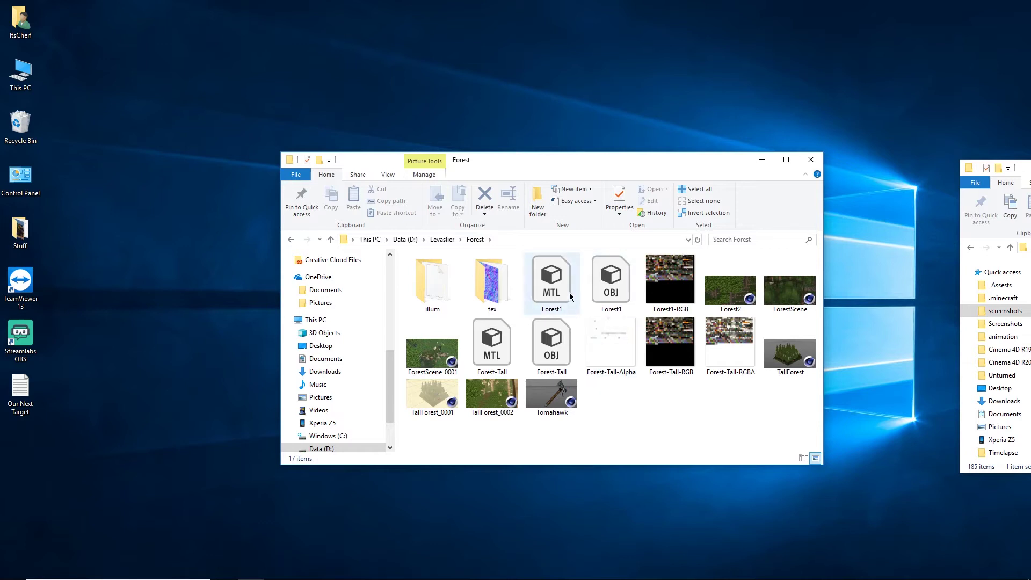
left_click(563, 296)
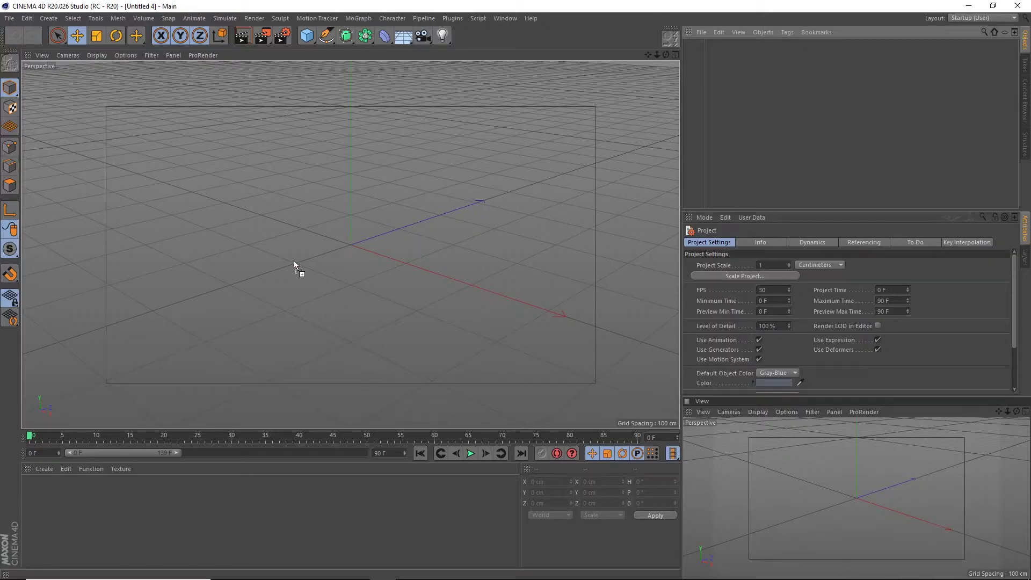
left_click_drag(294, 262, 294, 262)
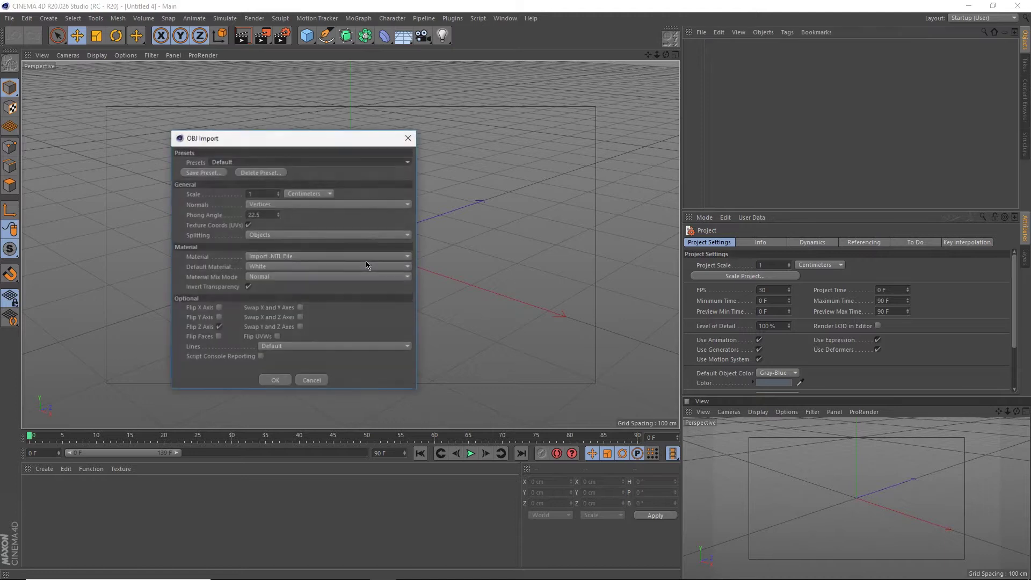
Import Forest1.obj with its MTL materials and frame the forest in the view
left_click(275, 380)
key("h")
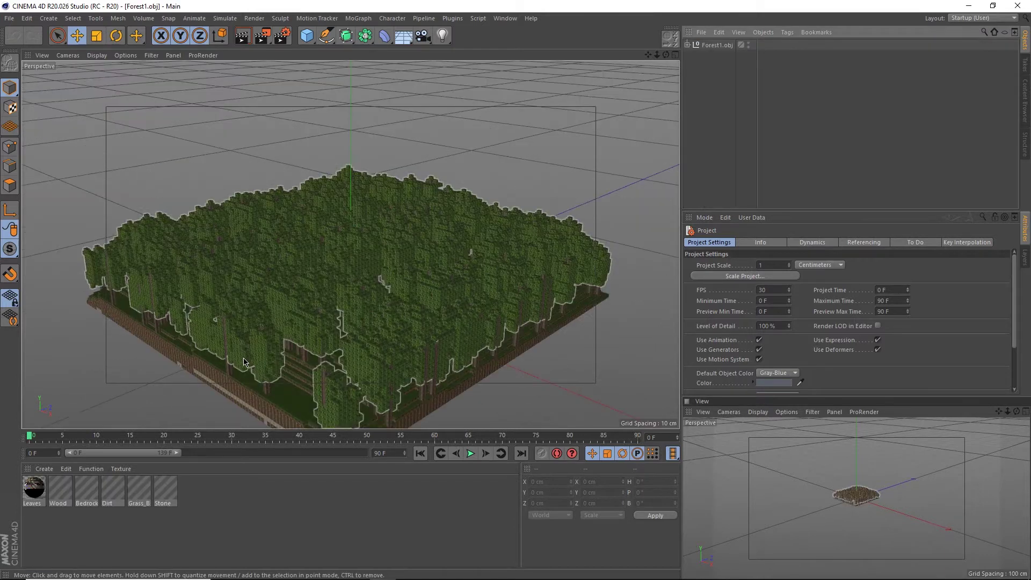
left_click_drag(374, 357, 276, 277, "alt")
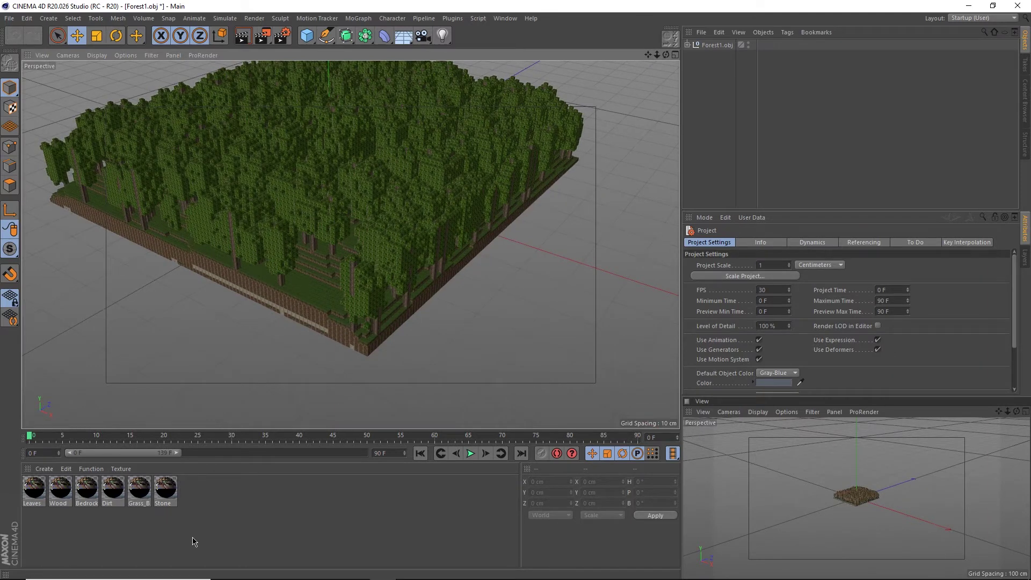
Set Texture Sampling to None on all six block materials, then orbit to a low view
key("ctrl+a")
double_click(34, 488)
left_click(368, 195)
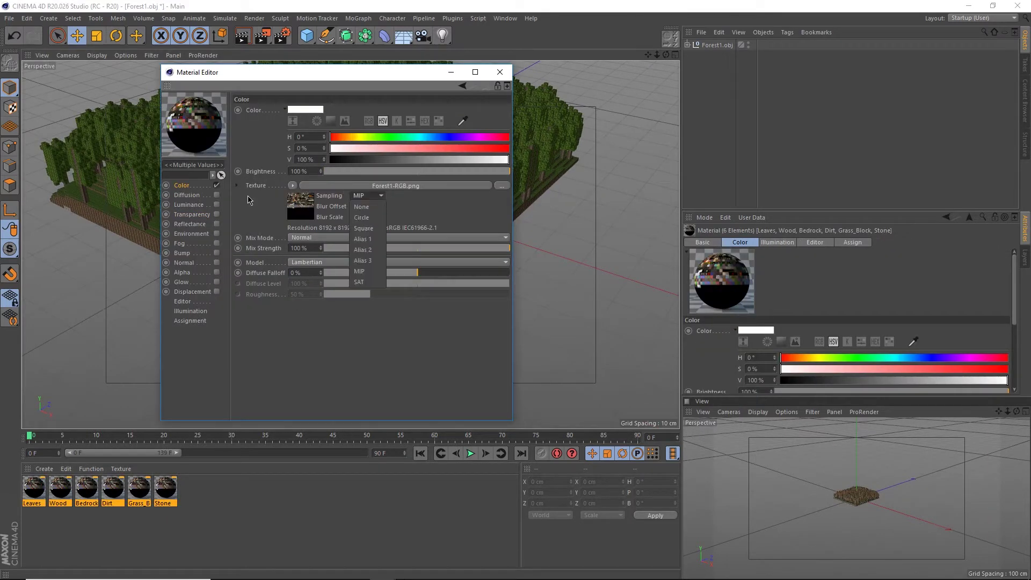
left_click(365, 207)
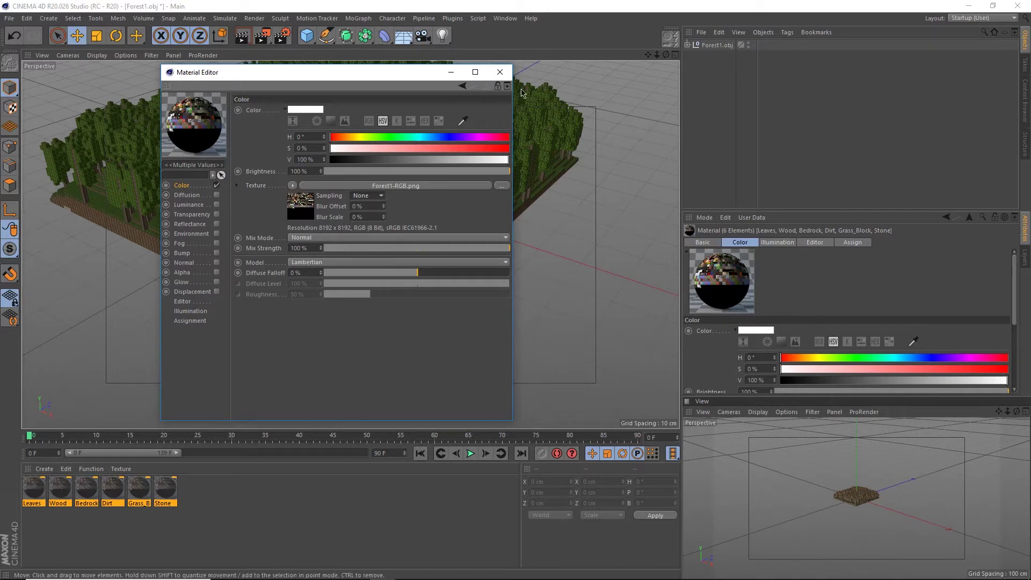
left_click(500, 72)
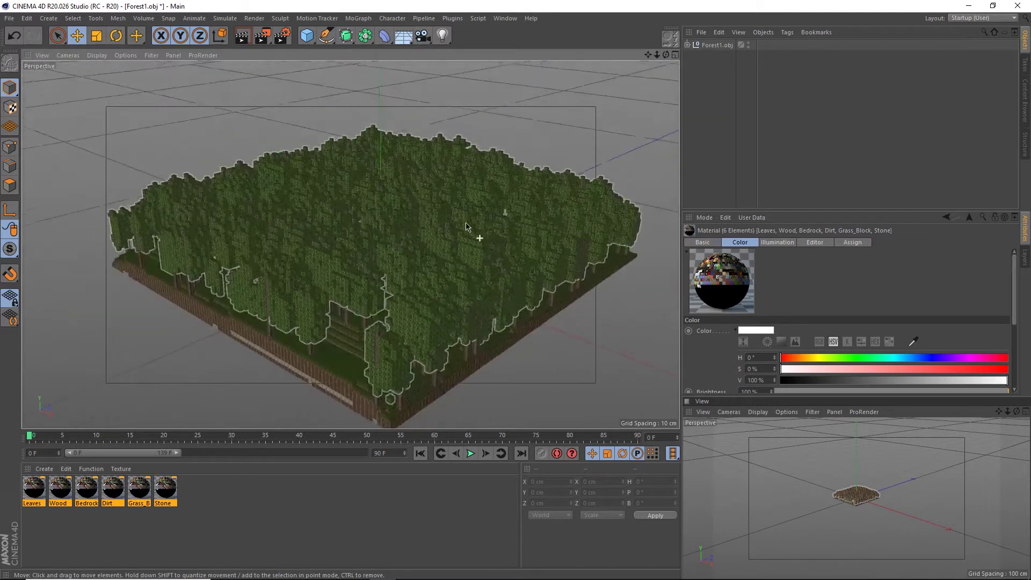
left_click_drag(465, 226, 454, 235, "alt")
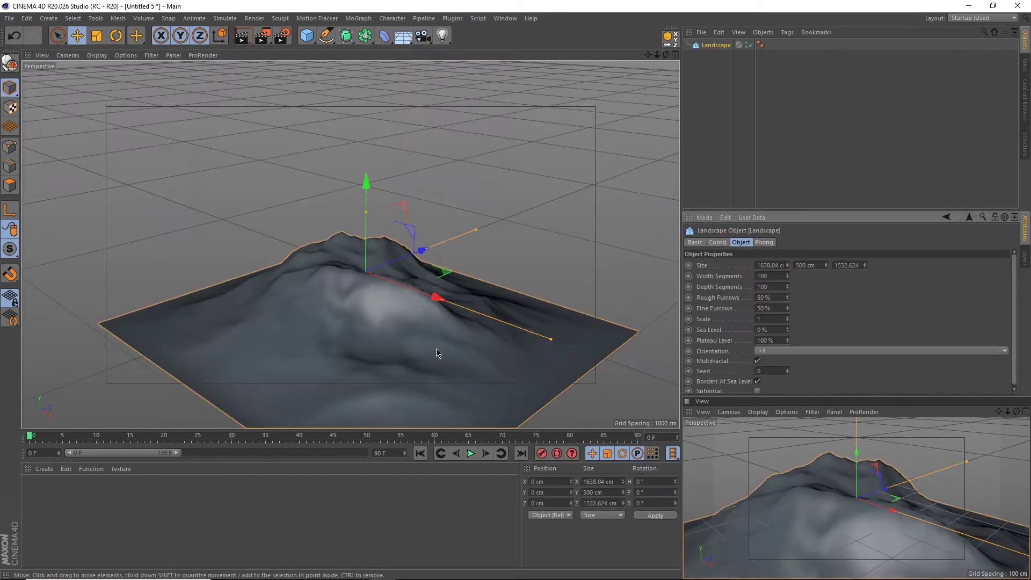
left_click_drag(437, 349, 363, 236, "alt")
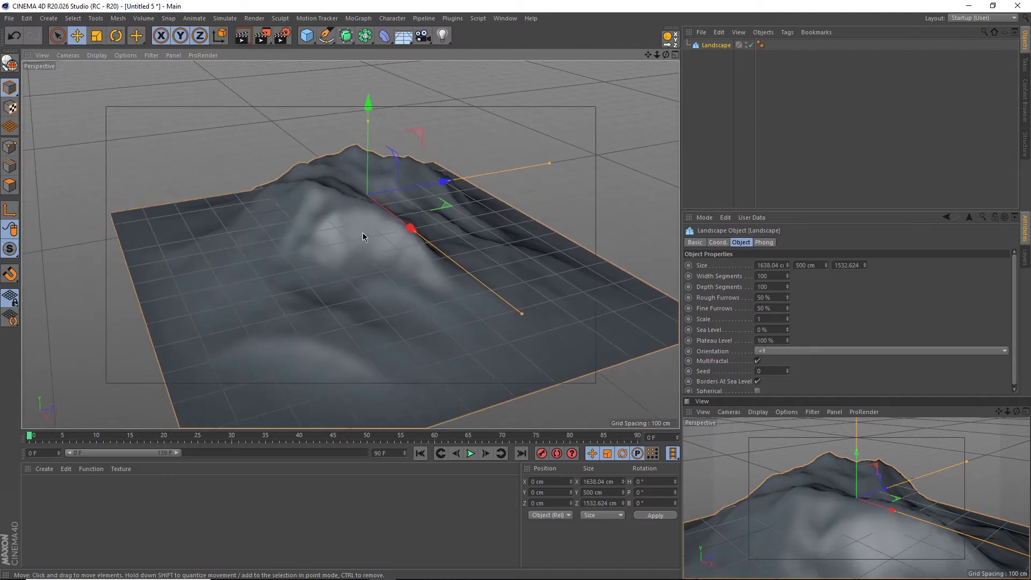
Add an XRef object referencing TallForest.c4d and frame the whole forest
left_click(49, 19)
mouse_move(77, 179)
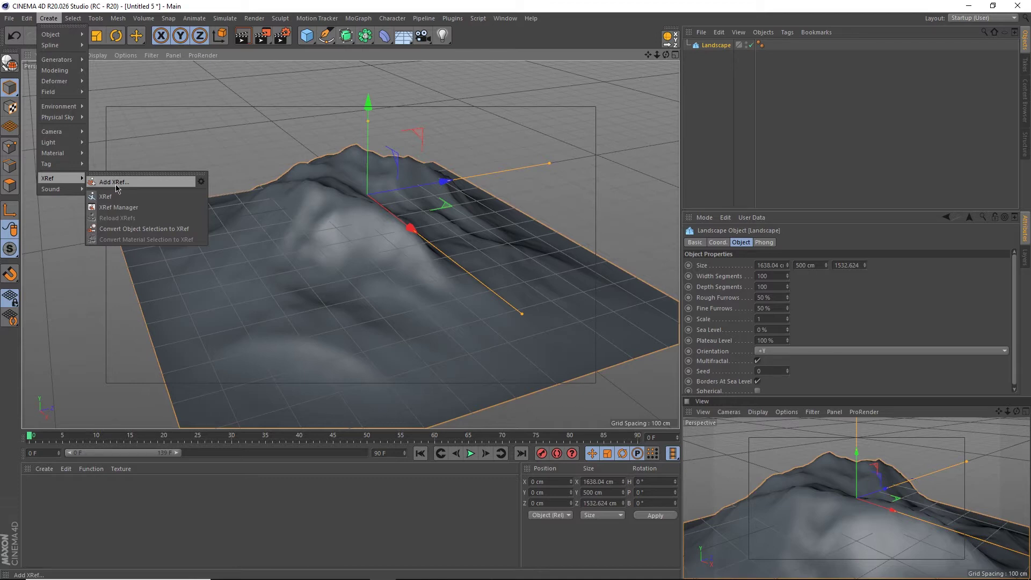
left_click(105, 197)
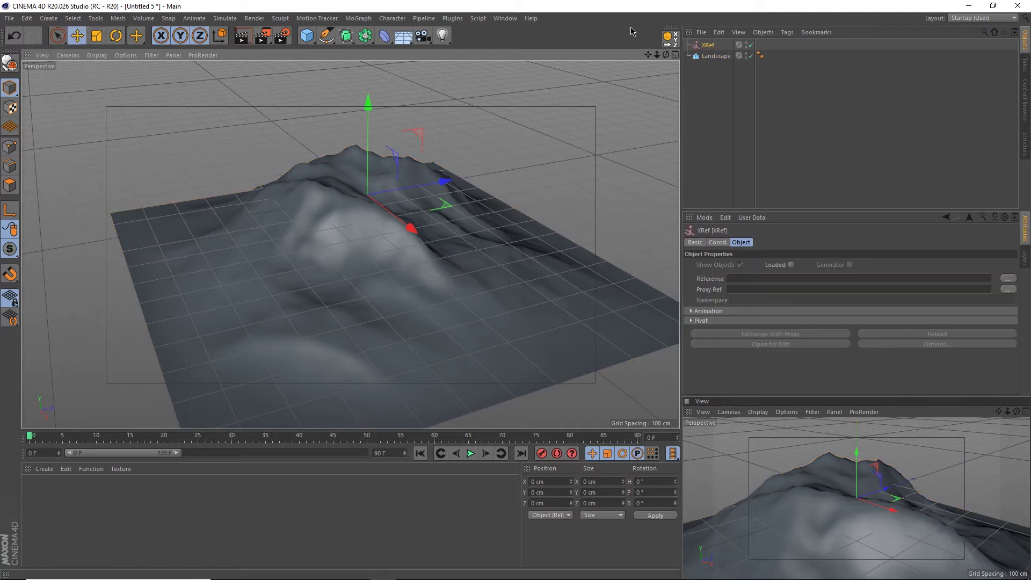
left_click(1007, 280)
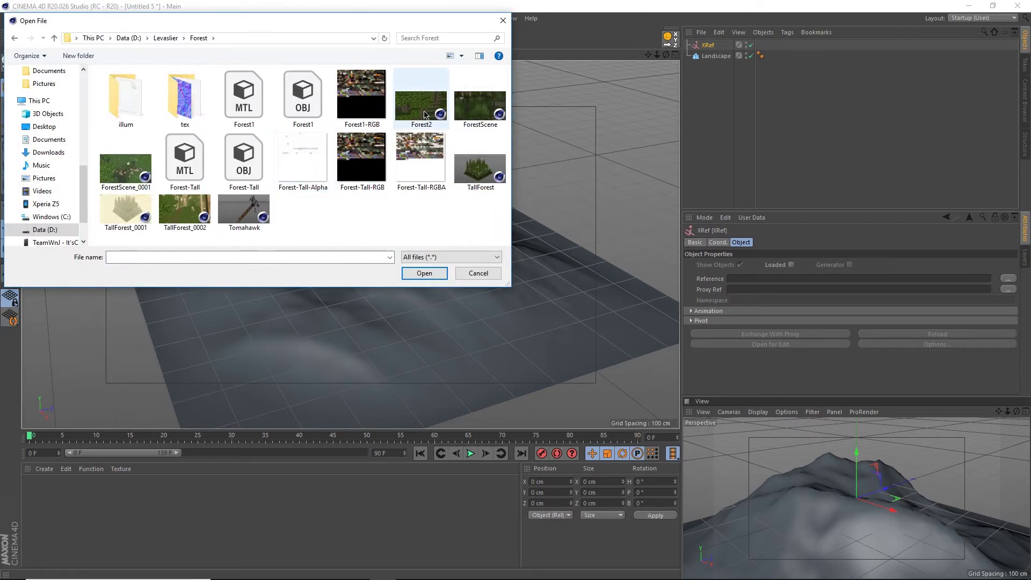
double_click(480, 167)
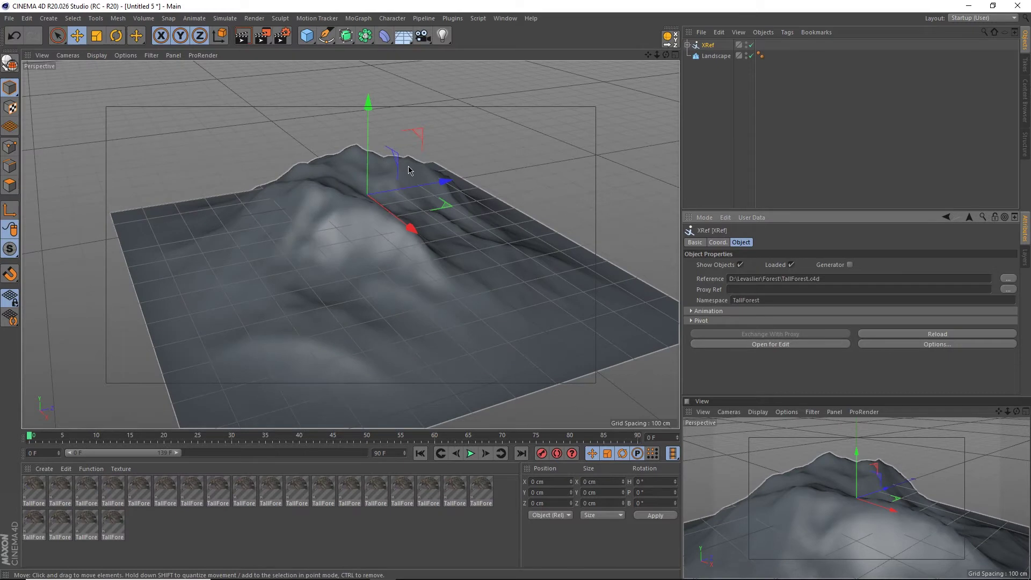
key("h")
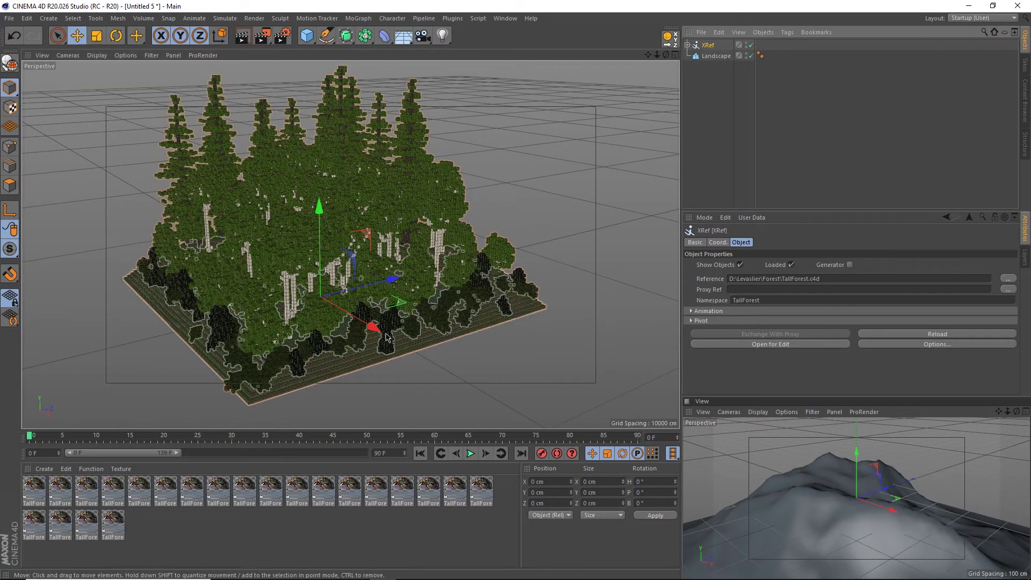
Move the XRef forest up behind the mountain and Ctrl-drag two copies to either side
left_click_drag(373, 327, 223, 269)
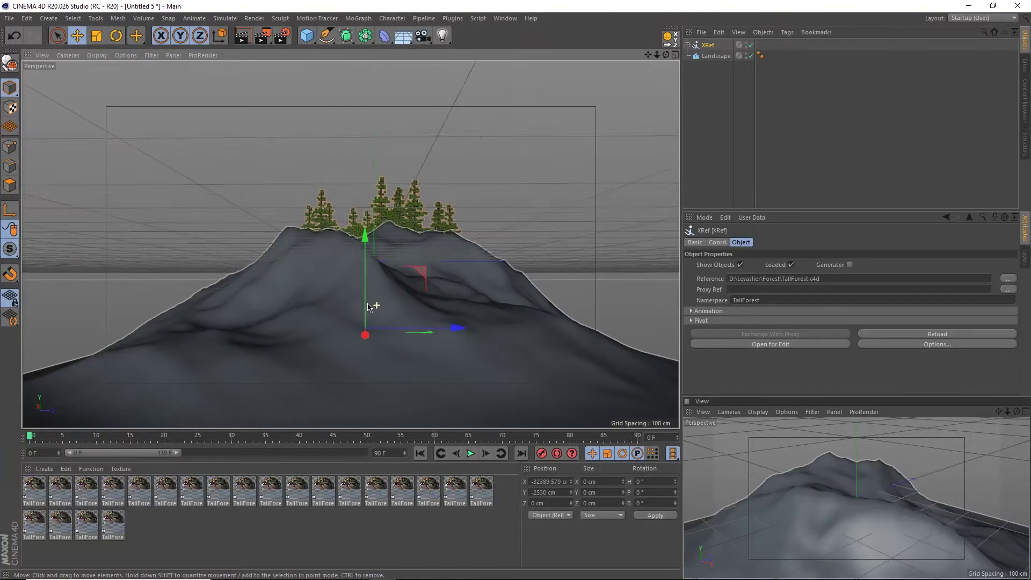
left_click_drag(367, 303, 349, 252)
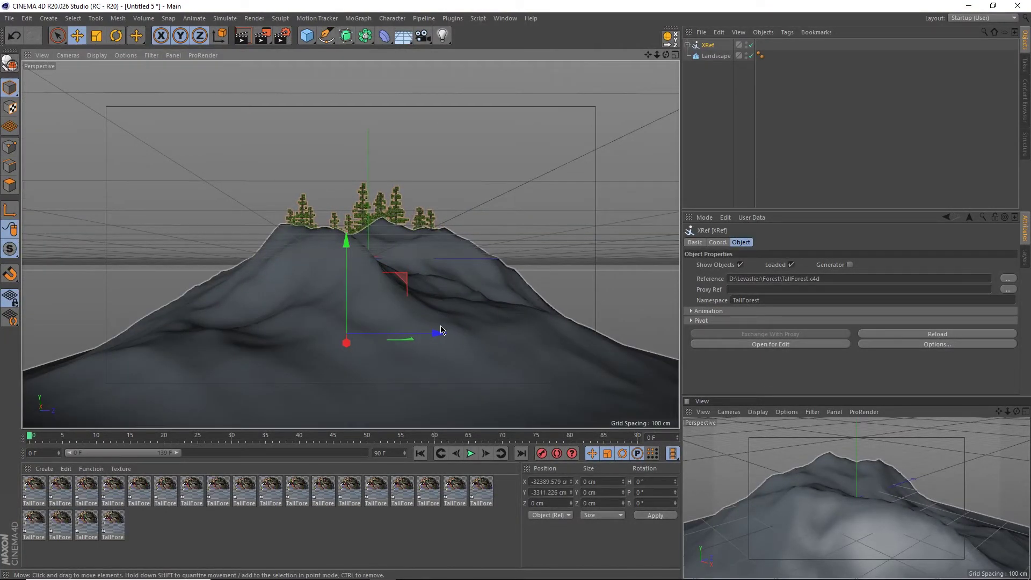
left_click_drag(396, 339, 608, 354, "ctrl")
left_click_drag(589, 357, 202, 343, "ctrl")
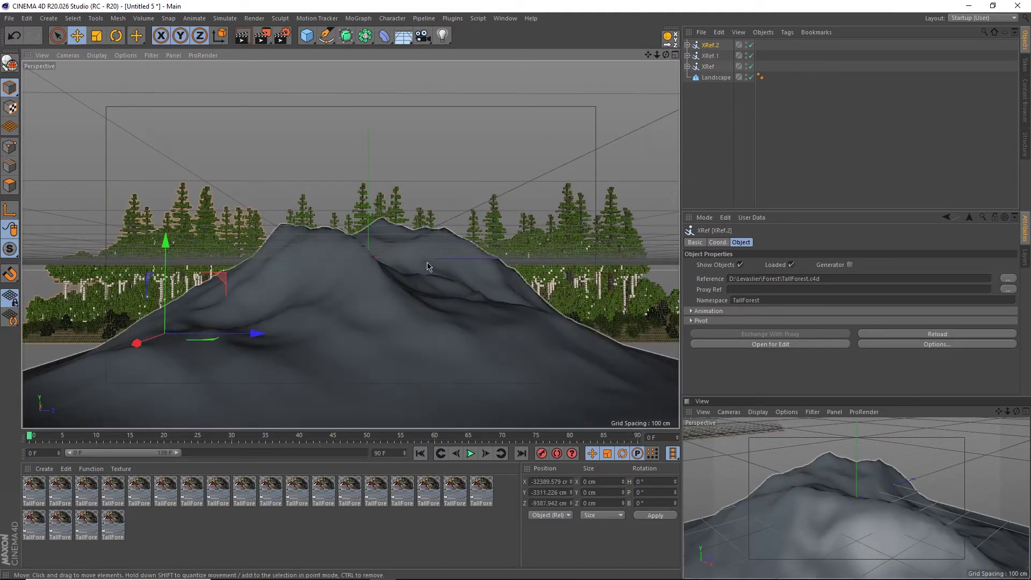
Rotate the two forest copies, then toggle the three XRefs off and back on
key("r")
left_click_drag(204, 337, 228, 370)
left_click(539, 345)
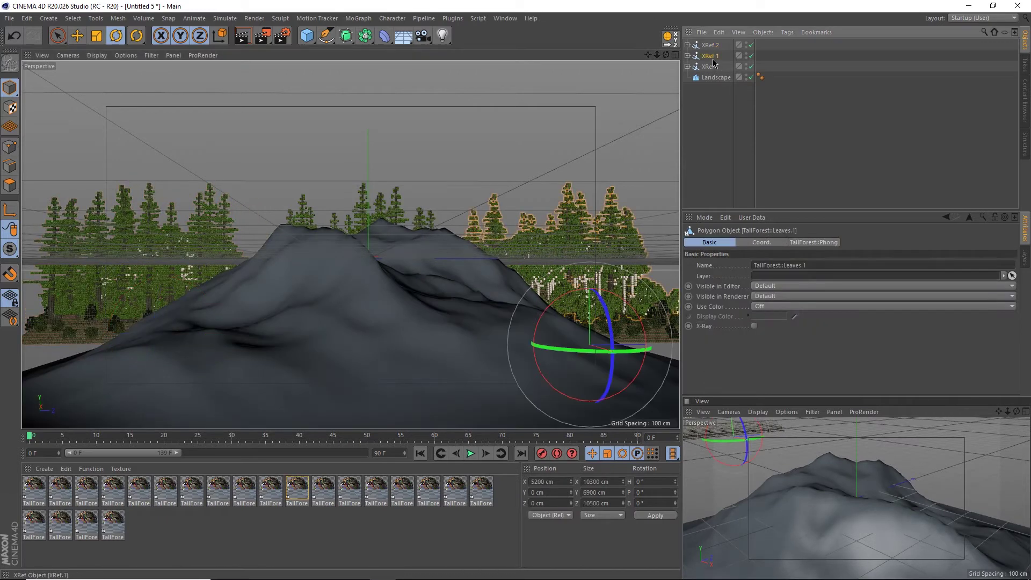
left_click_drag(540, 338, 499, 336)
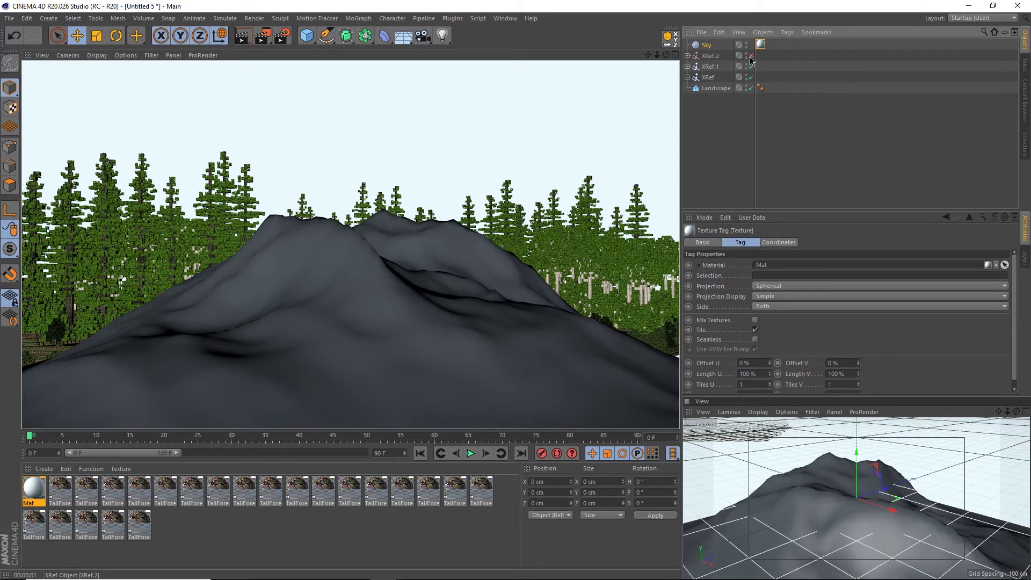
left_click(751, 77)
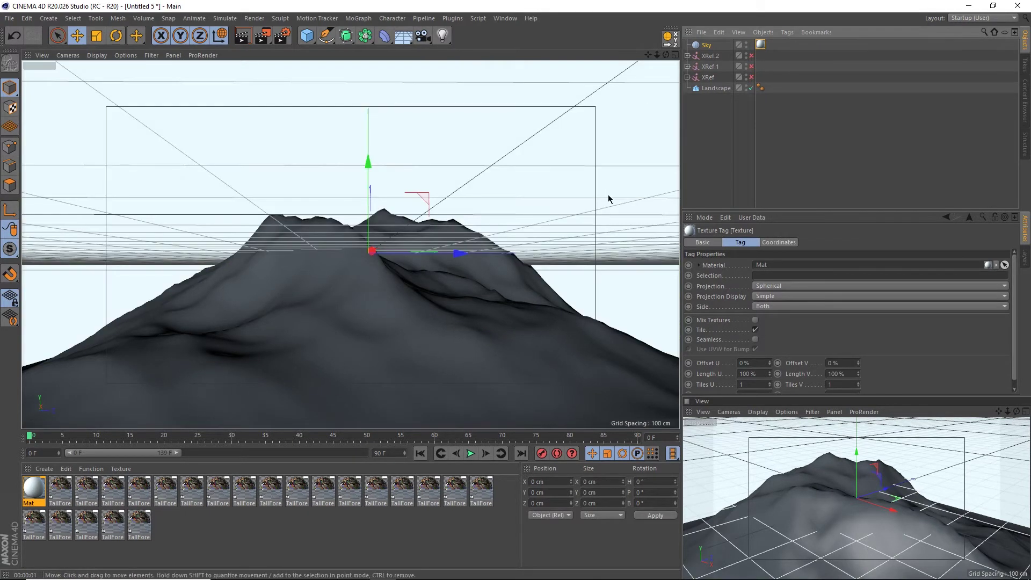
left_click_drag(751, 55, 751, 77)
Orbit to look down on the mountain, selecting and then deselecting the original XRef
mouse_move(409, 263)
left_mouse_down("alt")
mouse_move(416, 269)
mouse_move(396, 272)
left_mouse_up("alt")
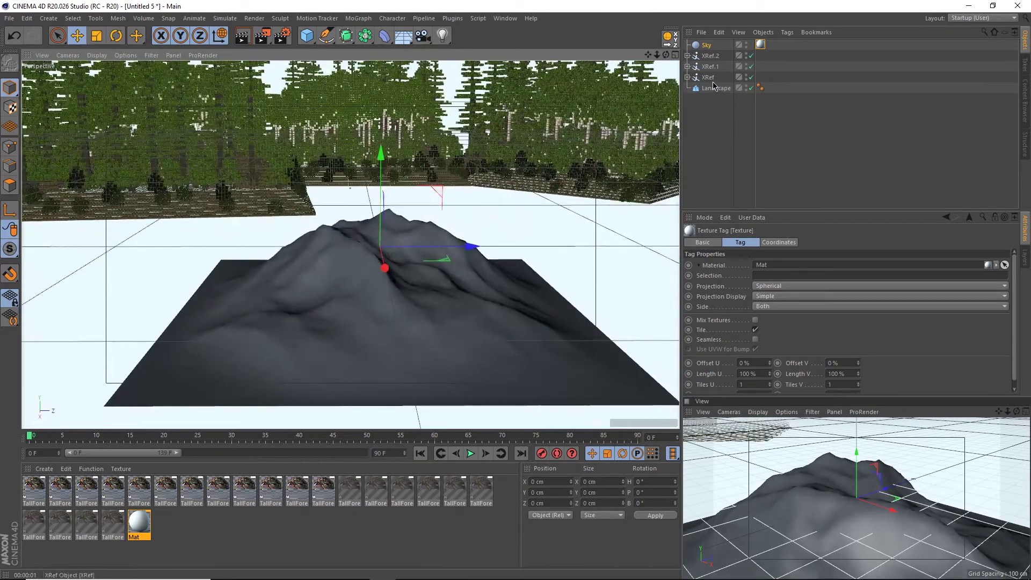
left_click(172, 193)
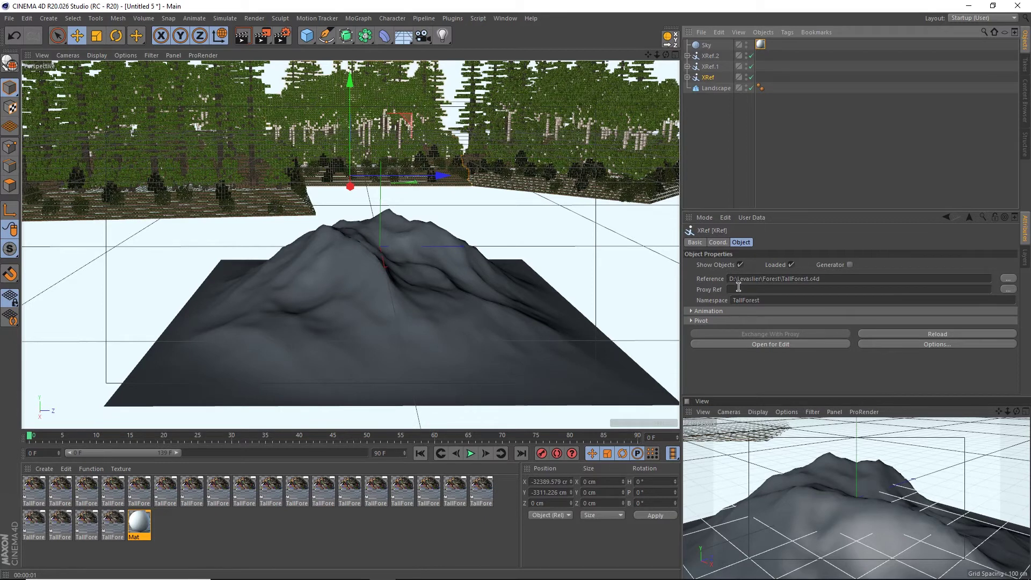
left_click(758, 206)
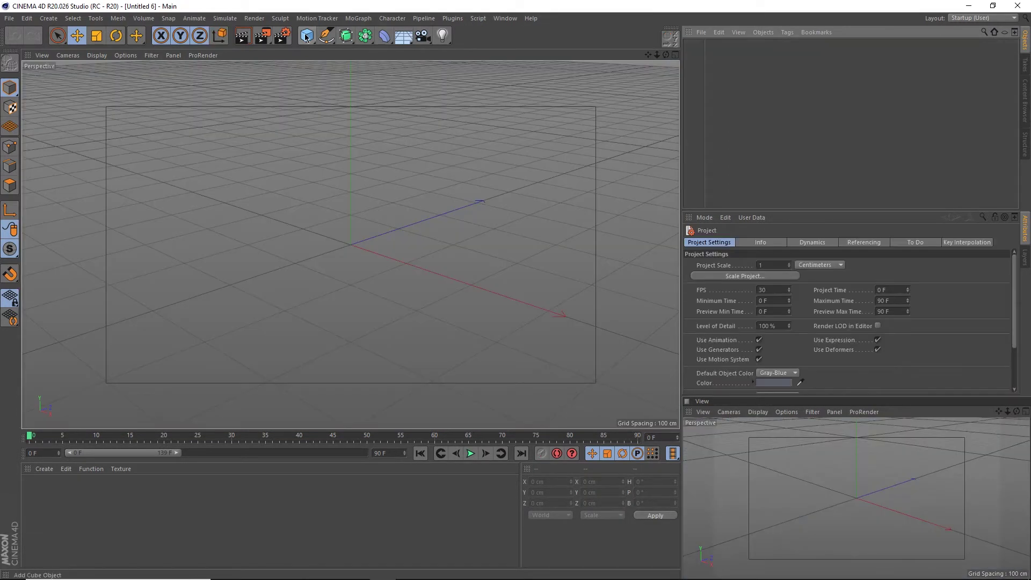
Add a Landscape object to the new project and save it as Proxy
left_click(306, 36)
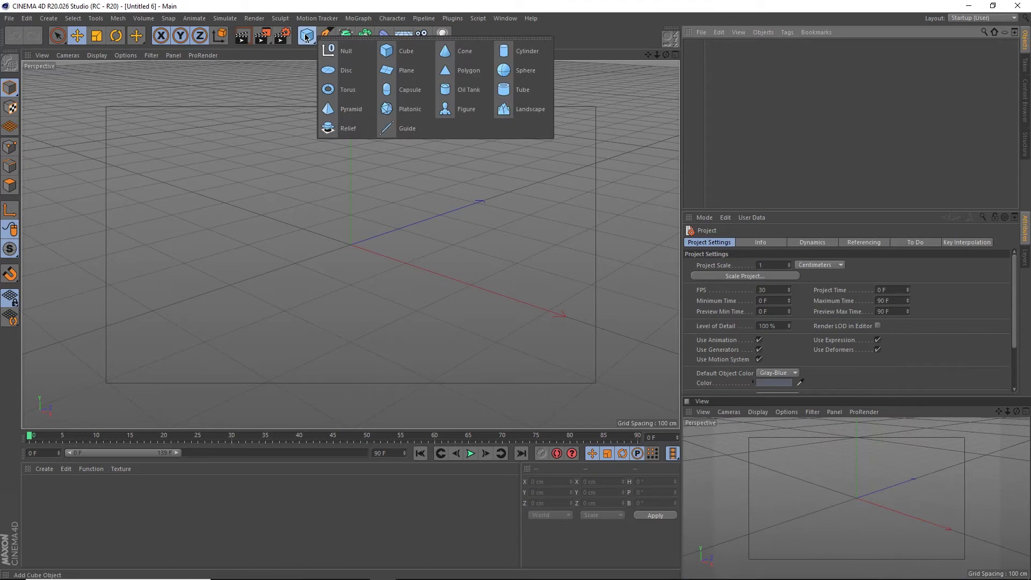
left_click(518, 105)
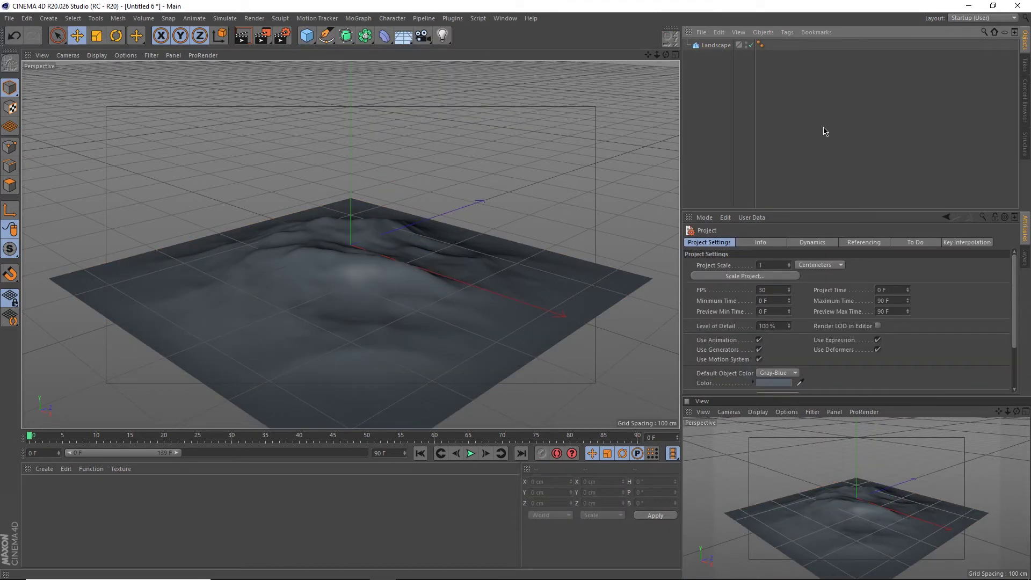
key("ctrl+s")
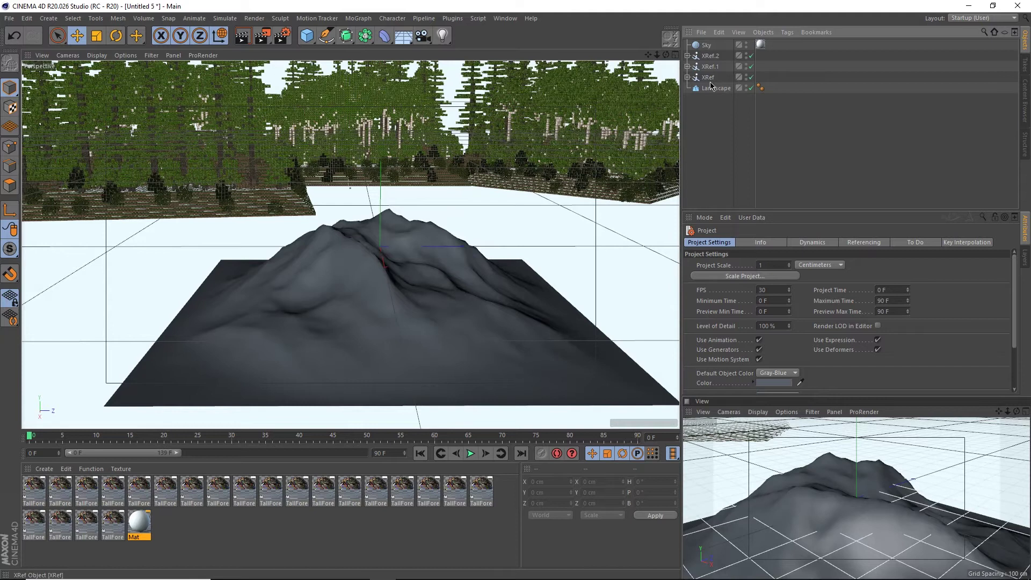
Set ProxyLand.c4d as the proxy reference of the original XRef
left_click(707, 78)
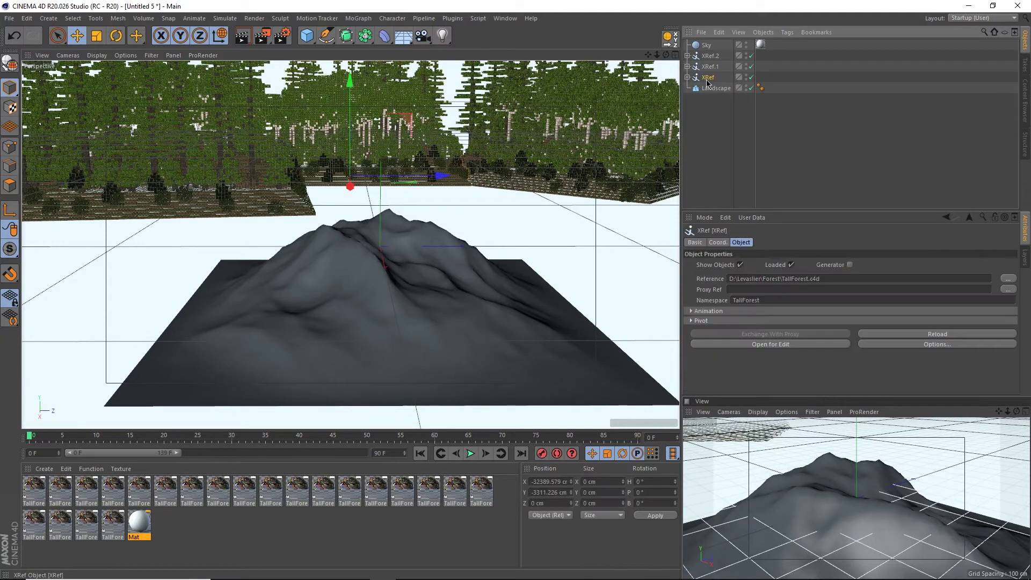
left_click(1008, 289)
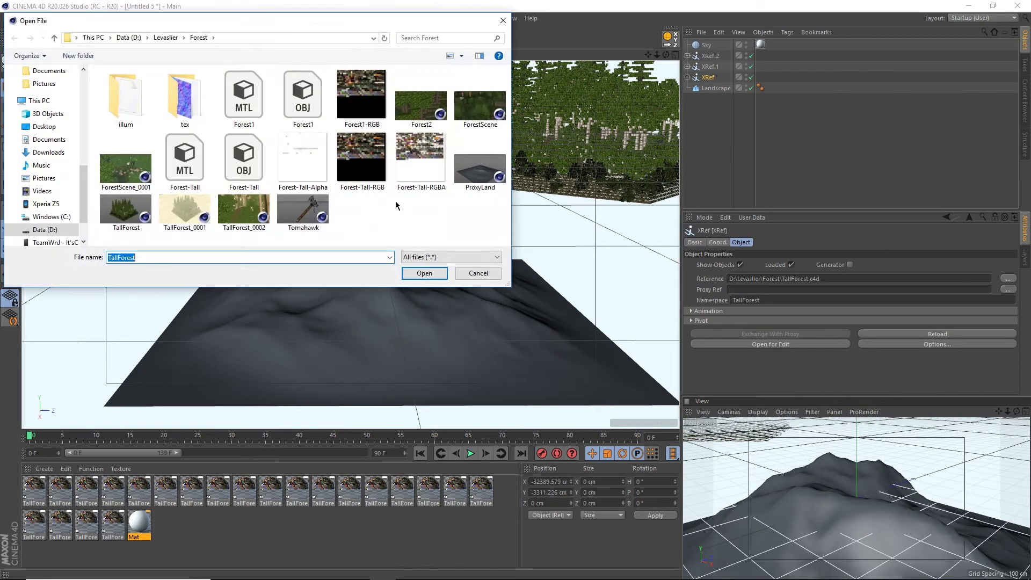
left_click(469, 170)
double_click(469, 170)
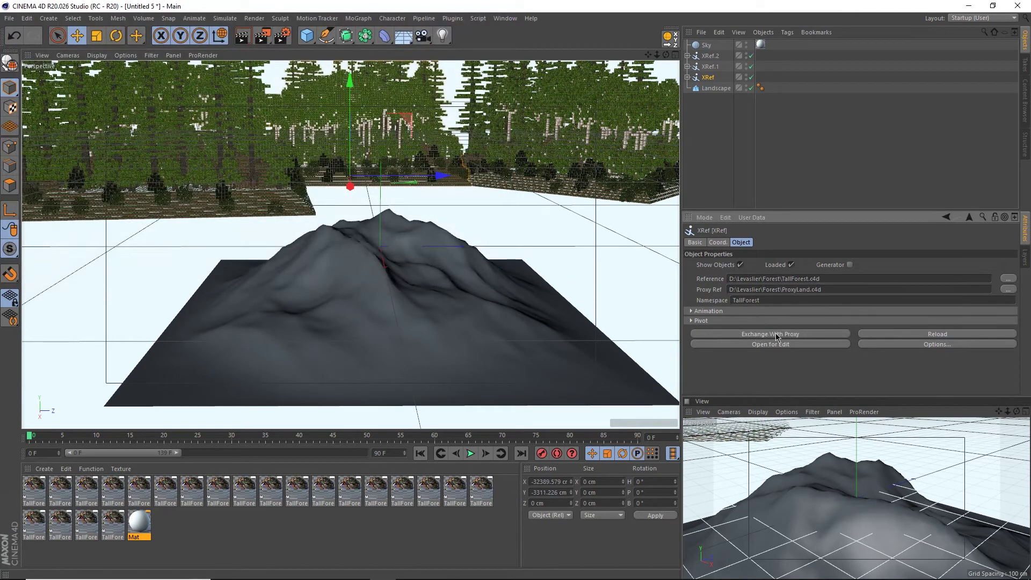
Exchange the XRef with its grey proxy, zoom out, then swap back to the forest
left_click(779, 334)
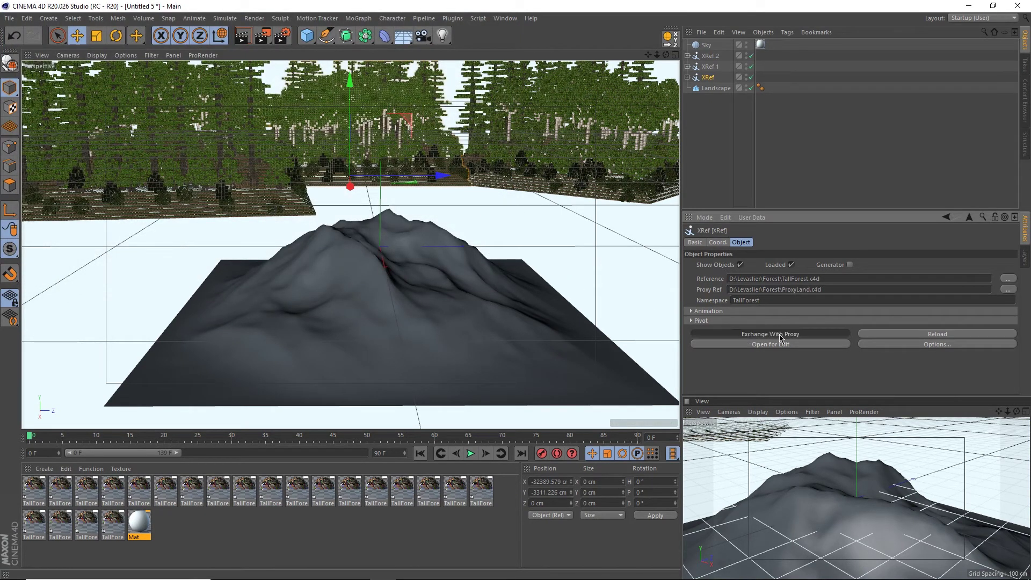
scroll(370, 215, "up", 5)
scroll(356, 202, "down", 5)
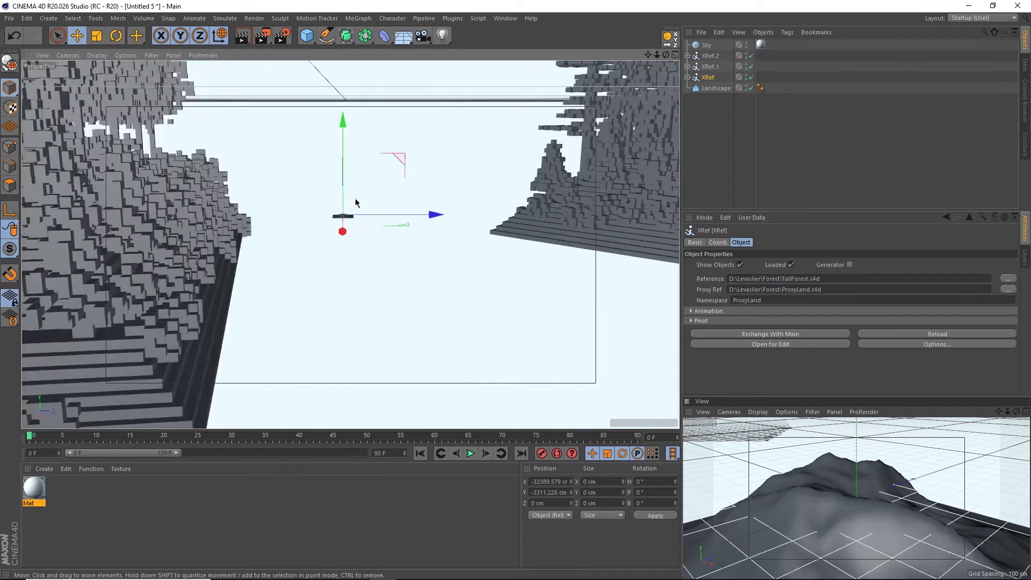
left_click_drag(356, 203, 323, 247, "alt")
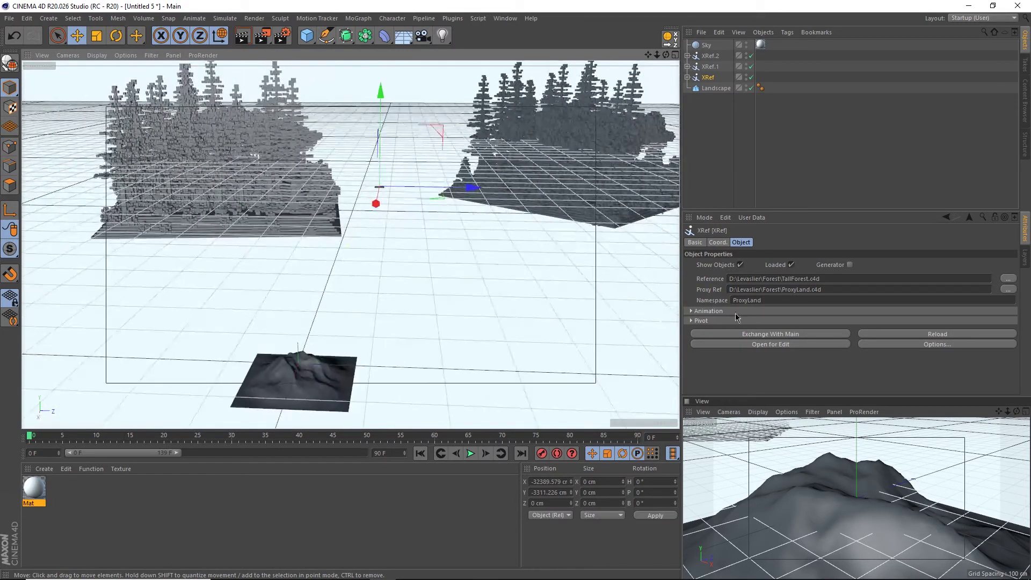
left_click(758, 335)
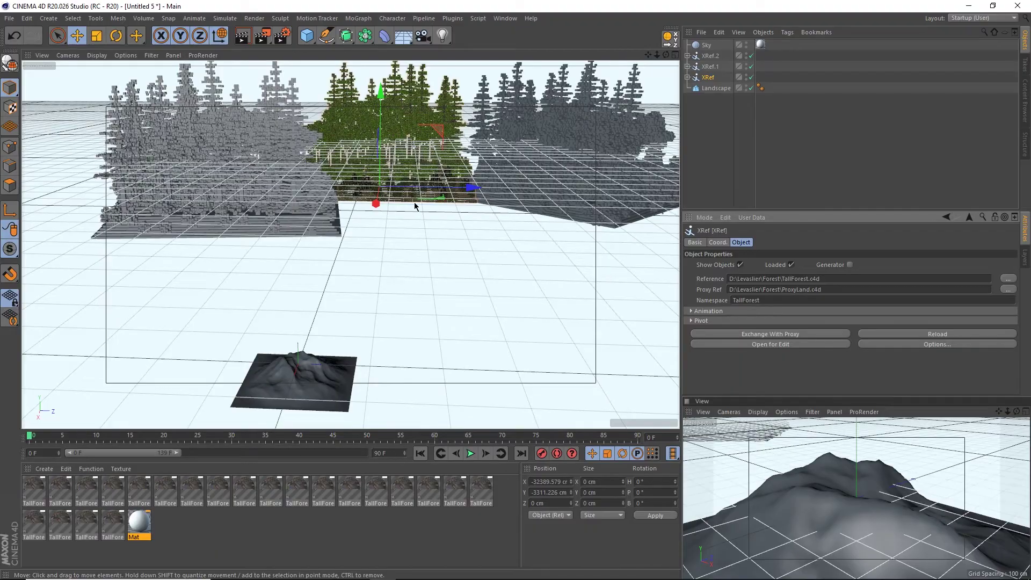